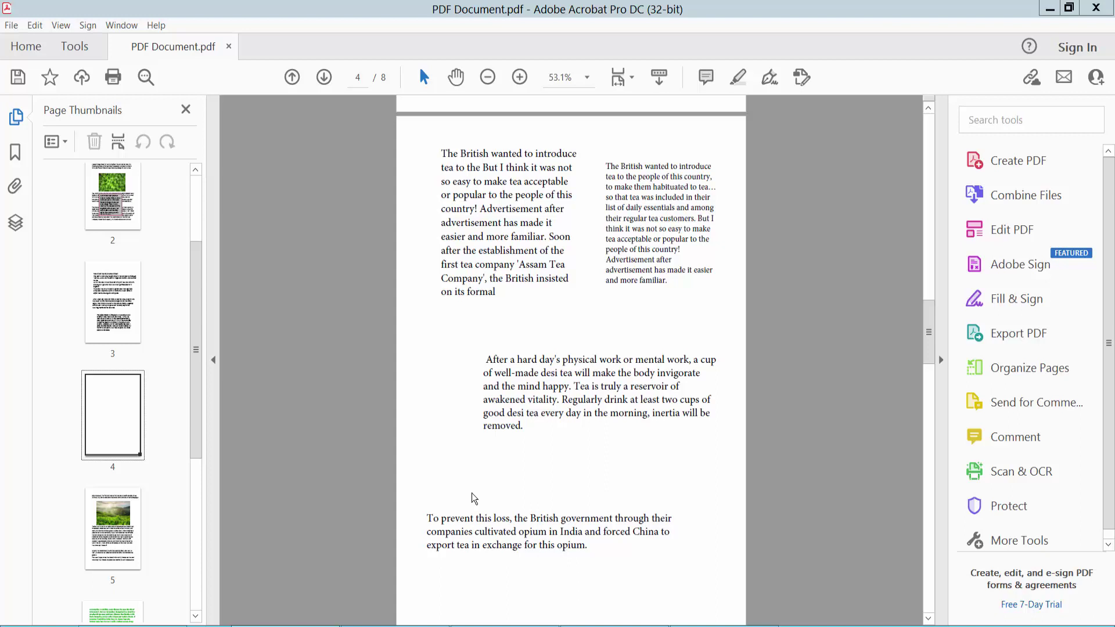
Focus the document window and bring up the Tools center.
click(509, 412)
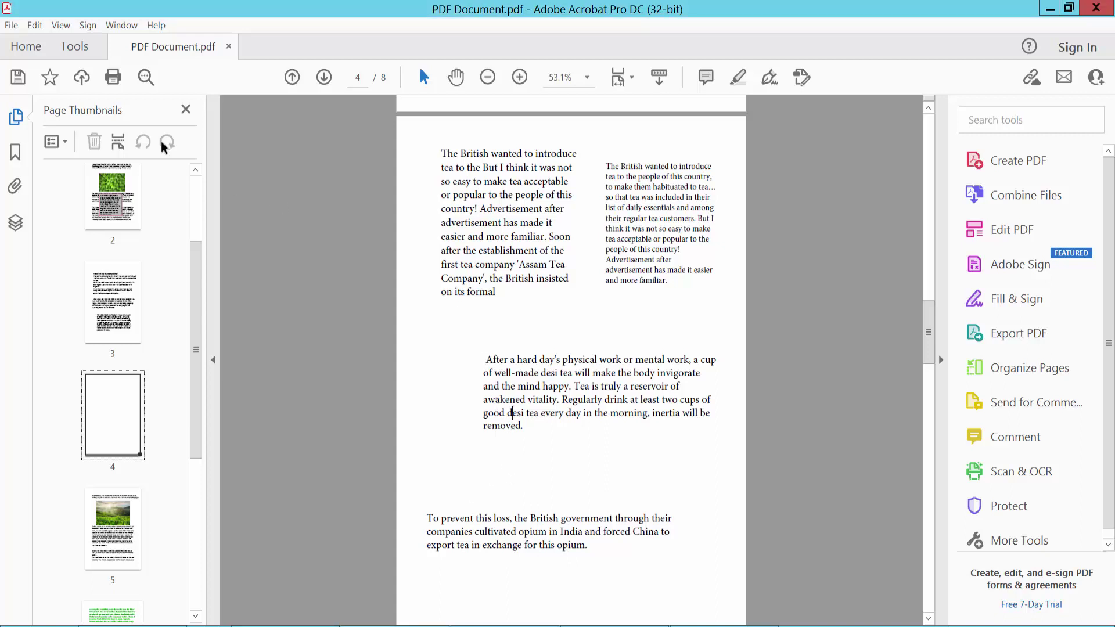
click(79, 50)
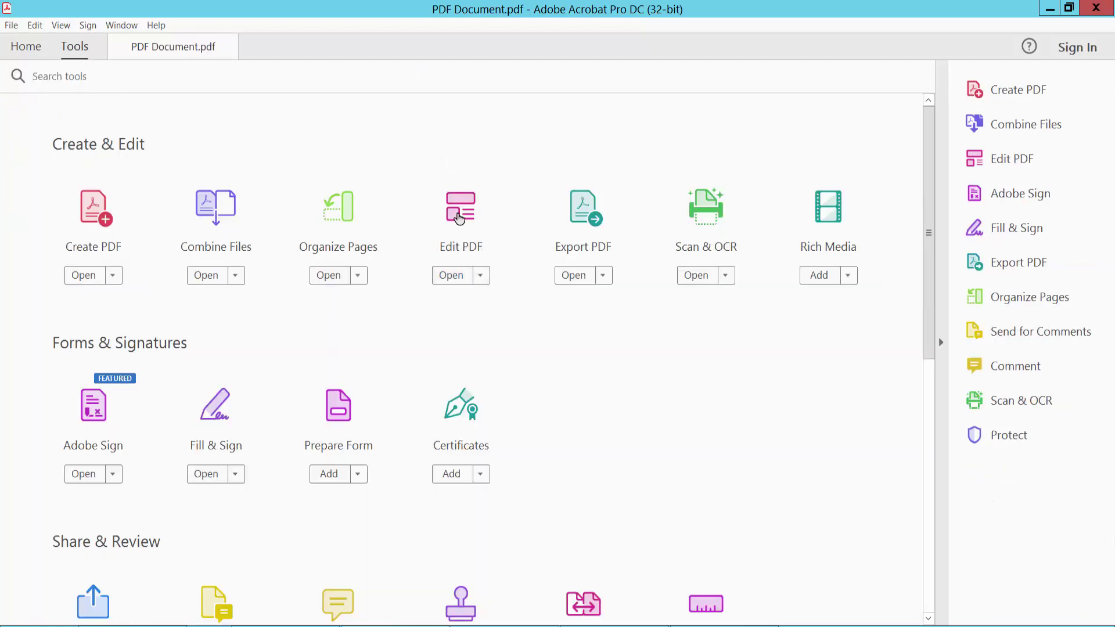
With Edit PDF active, select the three large paragraph boxes and apply Align Left.
click(460, 218)
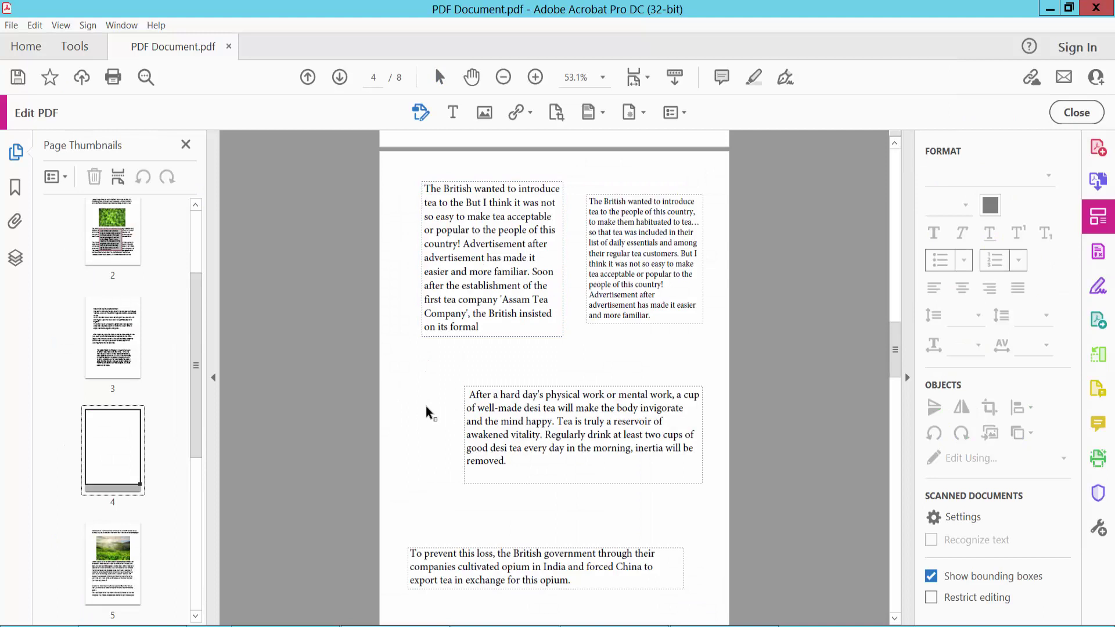
click(468, 301)
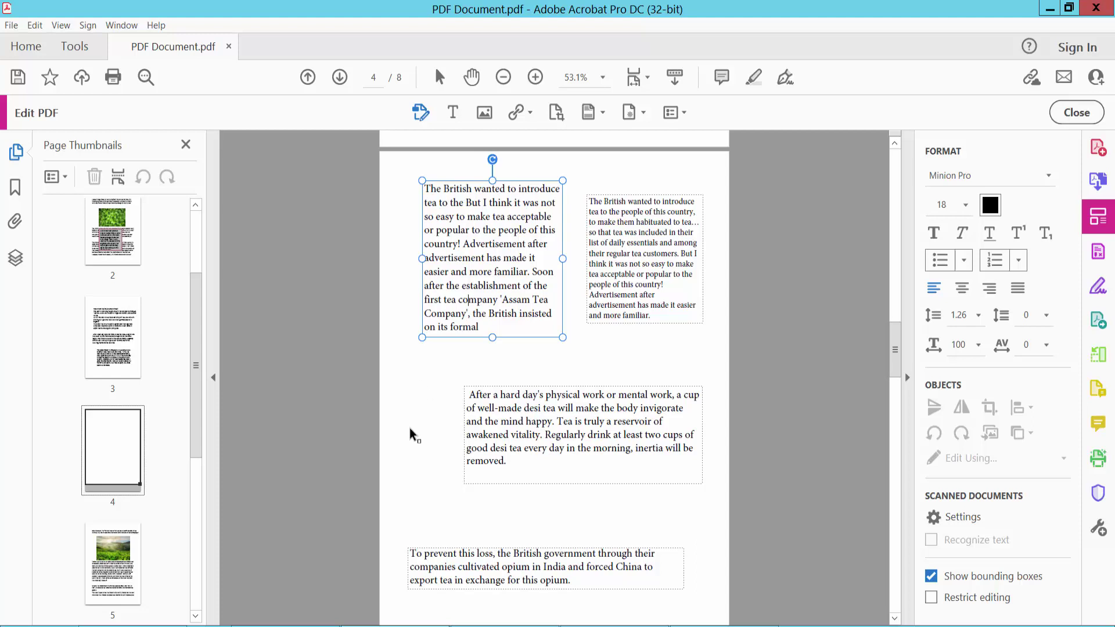
shift+click(506, 430)
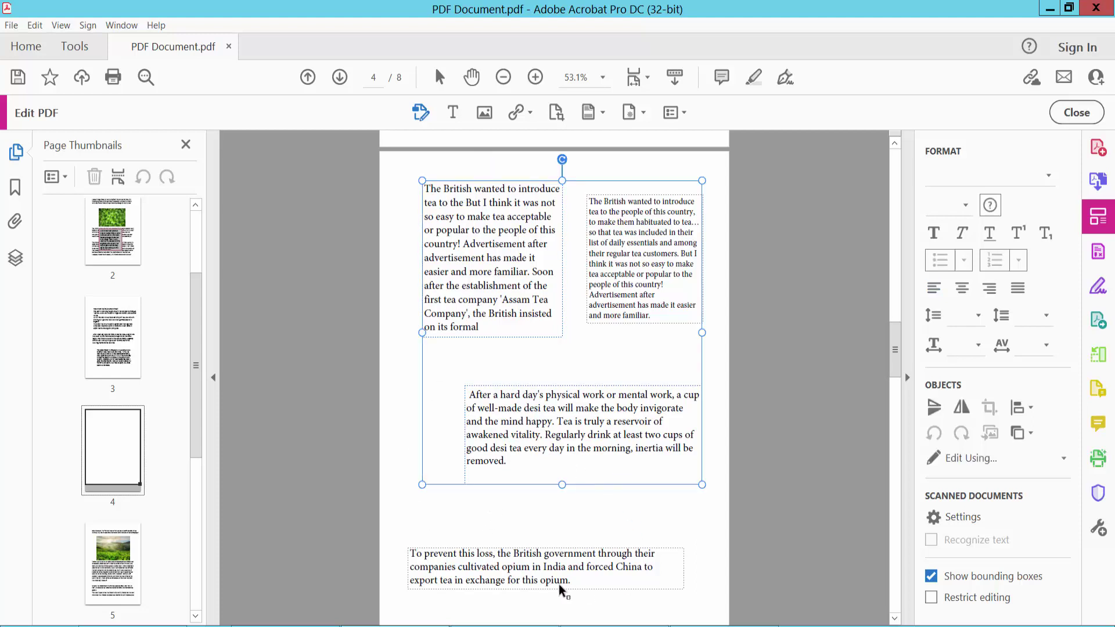
shift+click(522, 566)
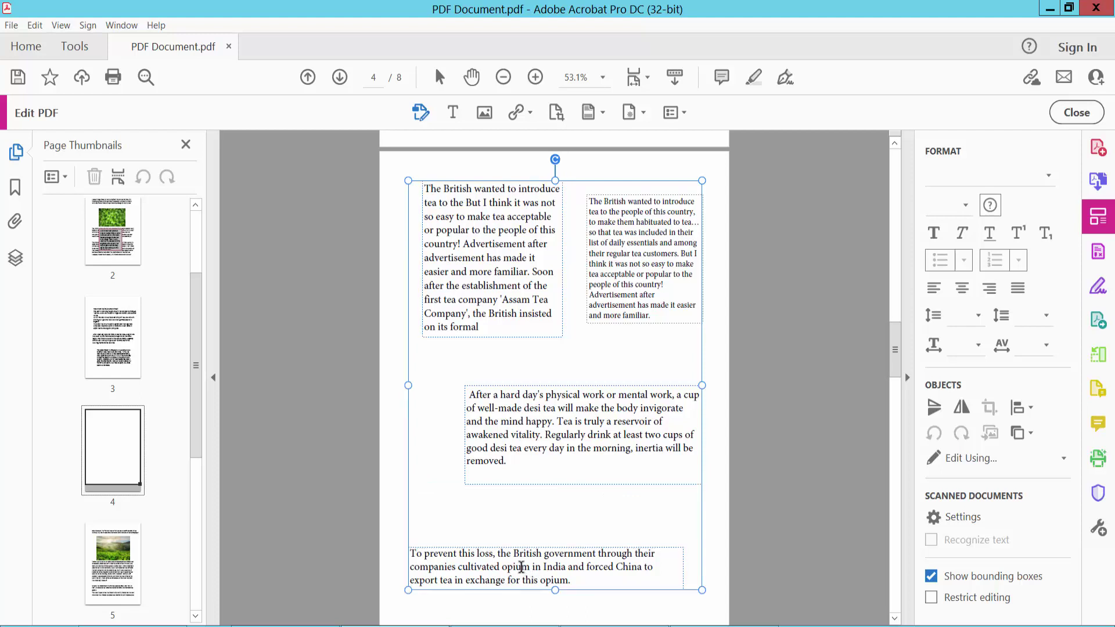
click(1028, 409)
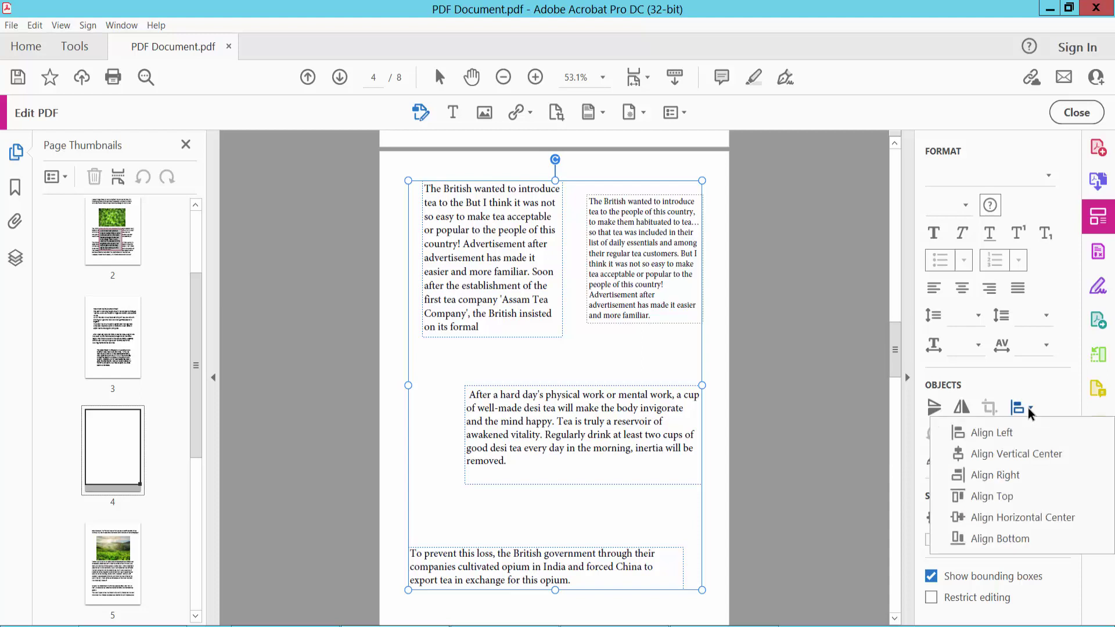
click(988, 438)
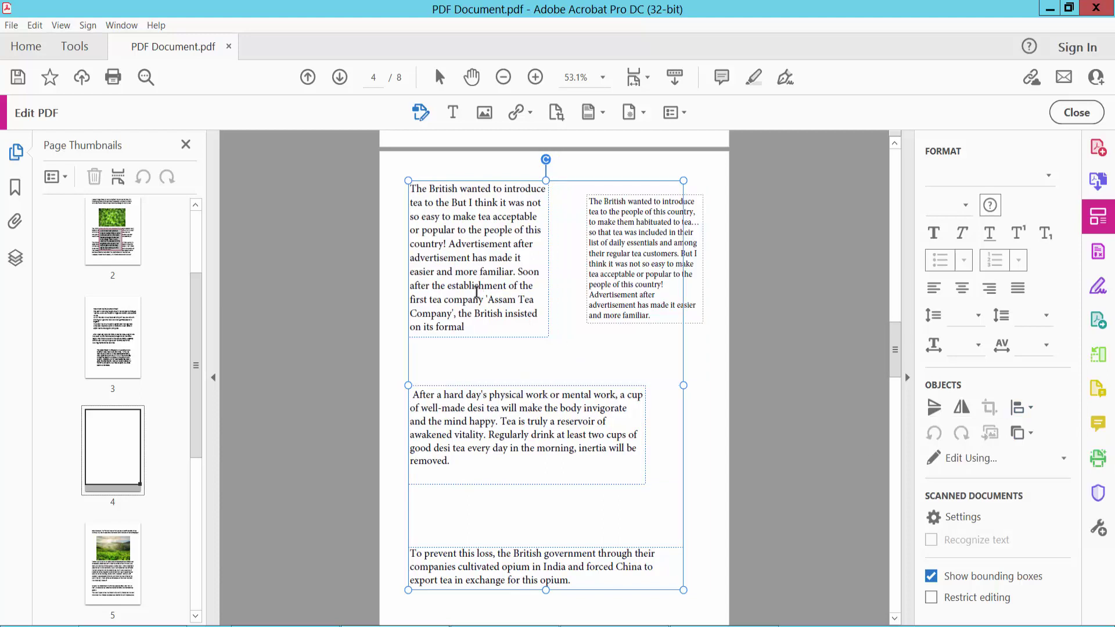
Select the small right-hand box with the middle and bottom paragraphs and apply Align Right.
click(706, 479)
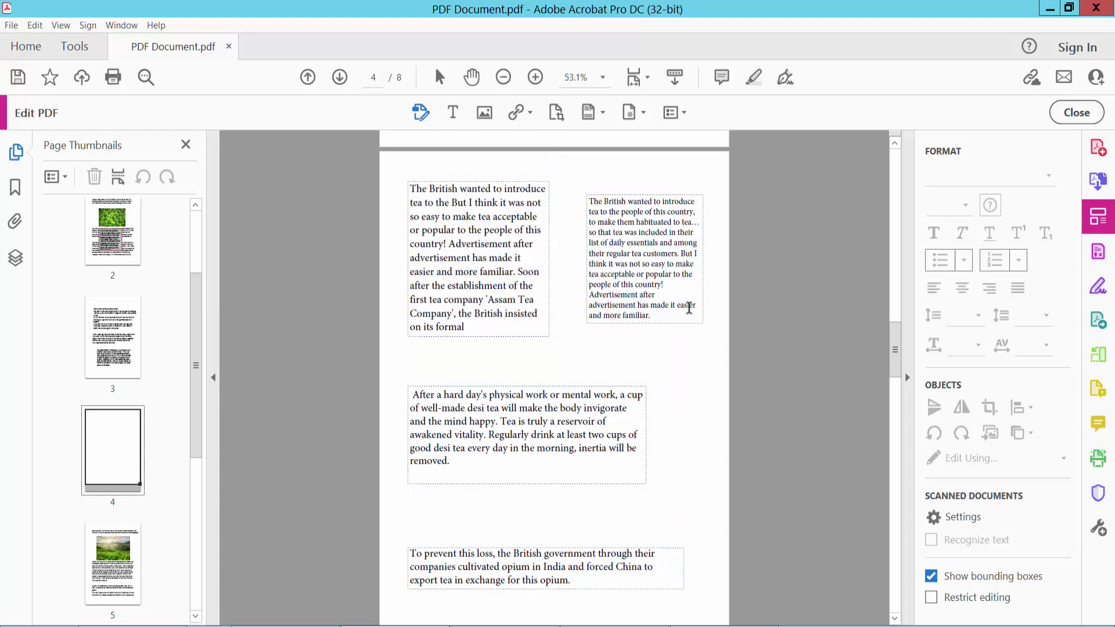
click(675, 275)
shift+click(603, 444)
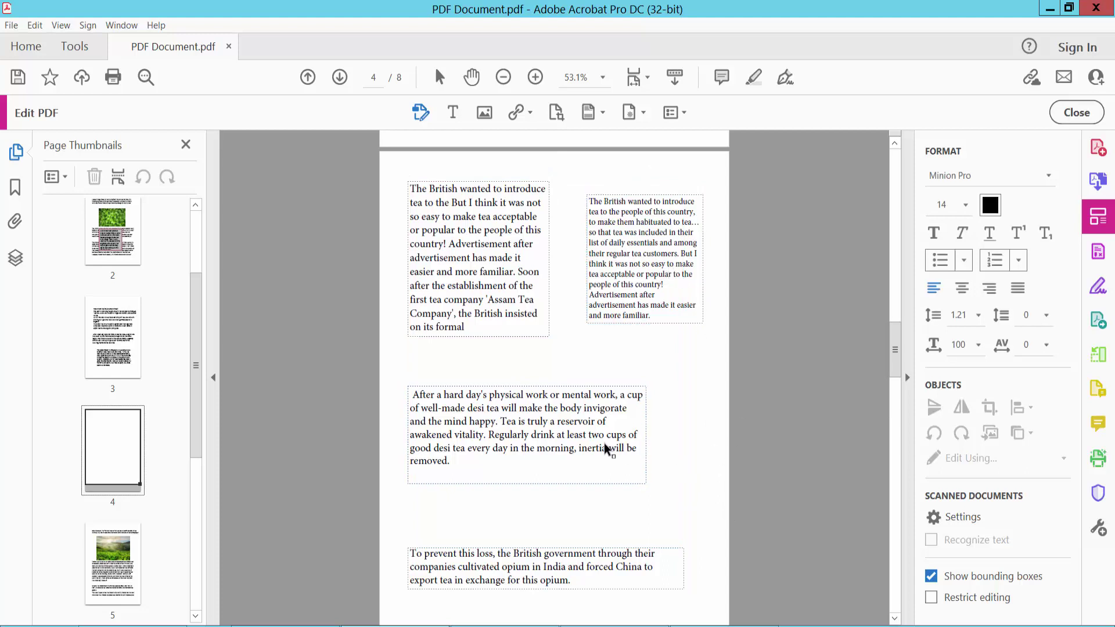
shift+click(649, 567)
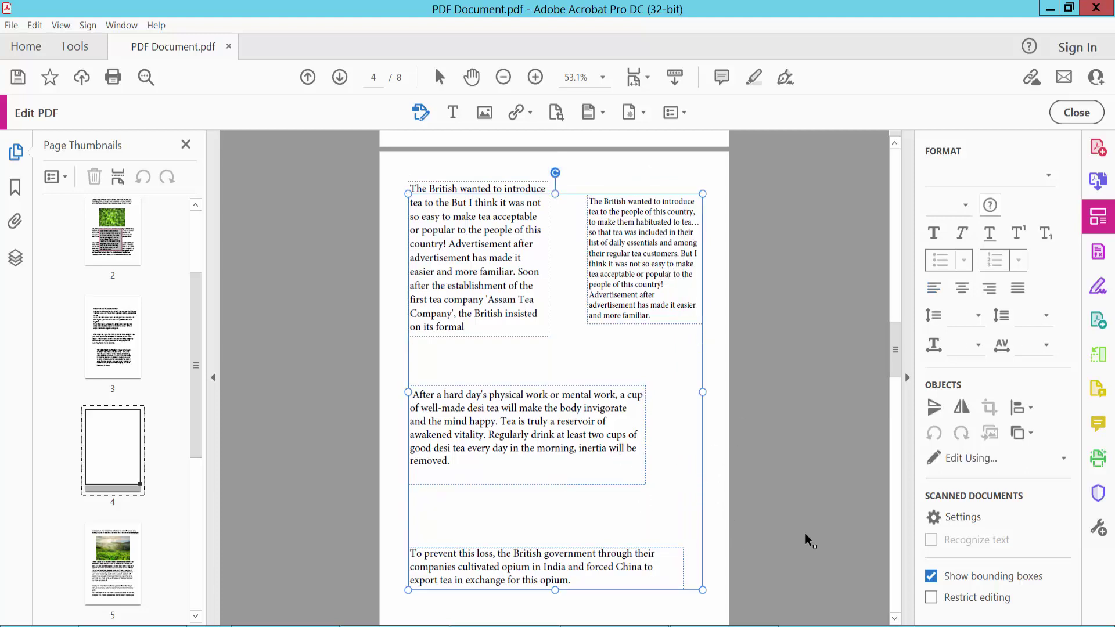
click(1031, 406)
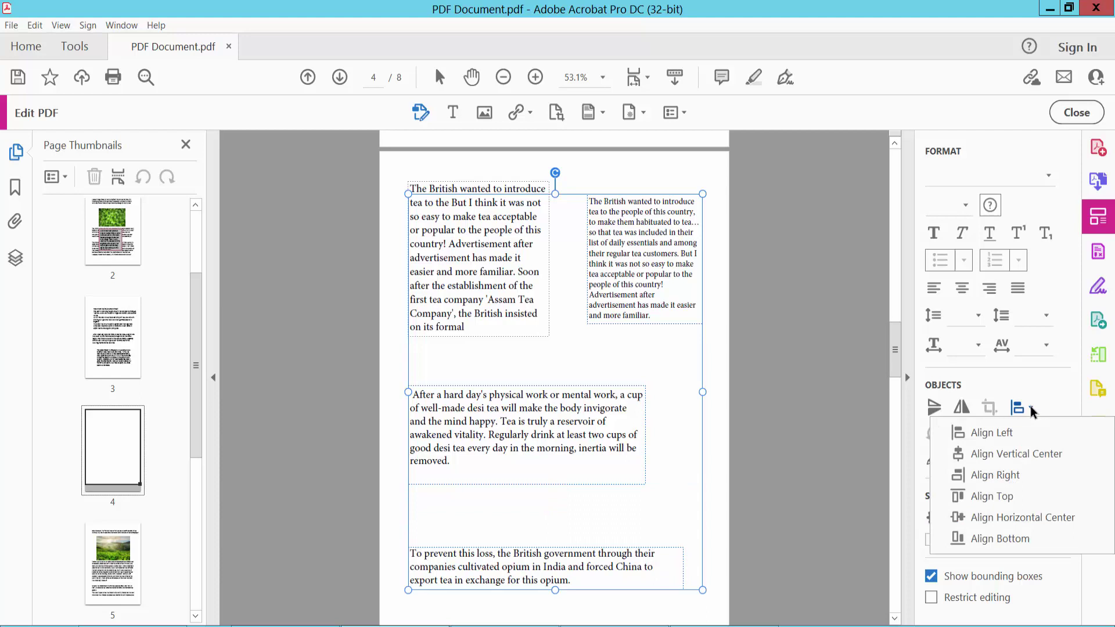
click(1008, 475)
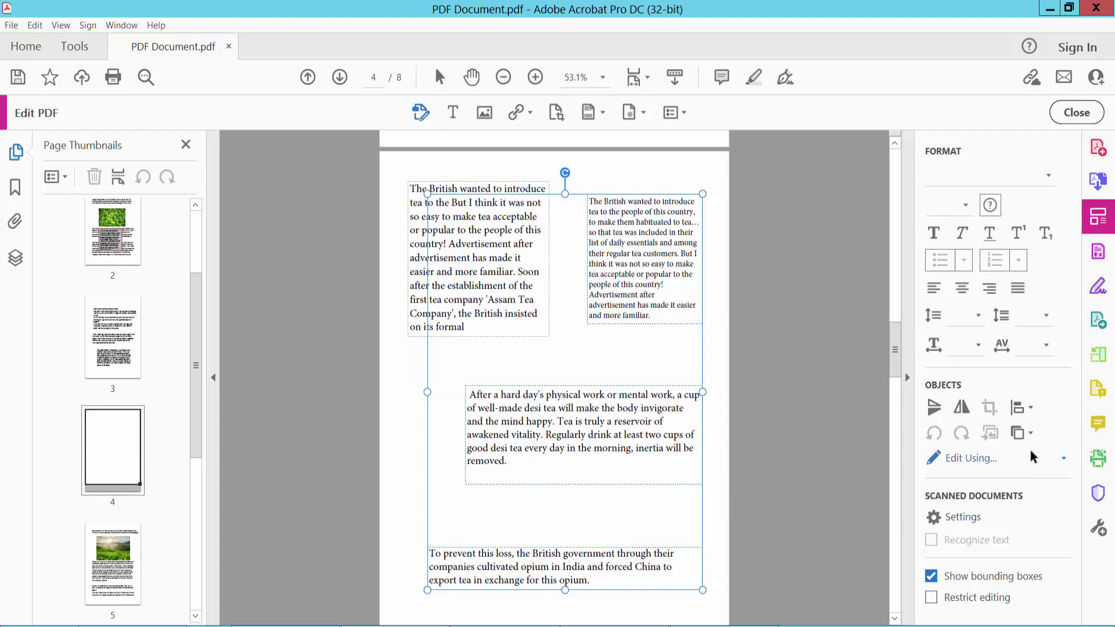
Try Align Left on the same selection, then undo it with Ctrl+Z.
click(1030, 410)
click(992, 432)
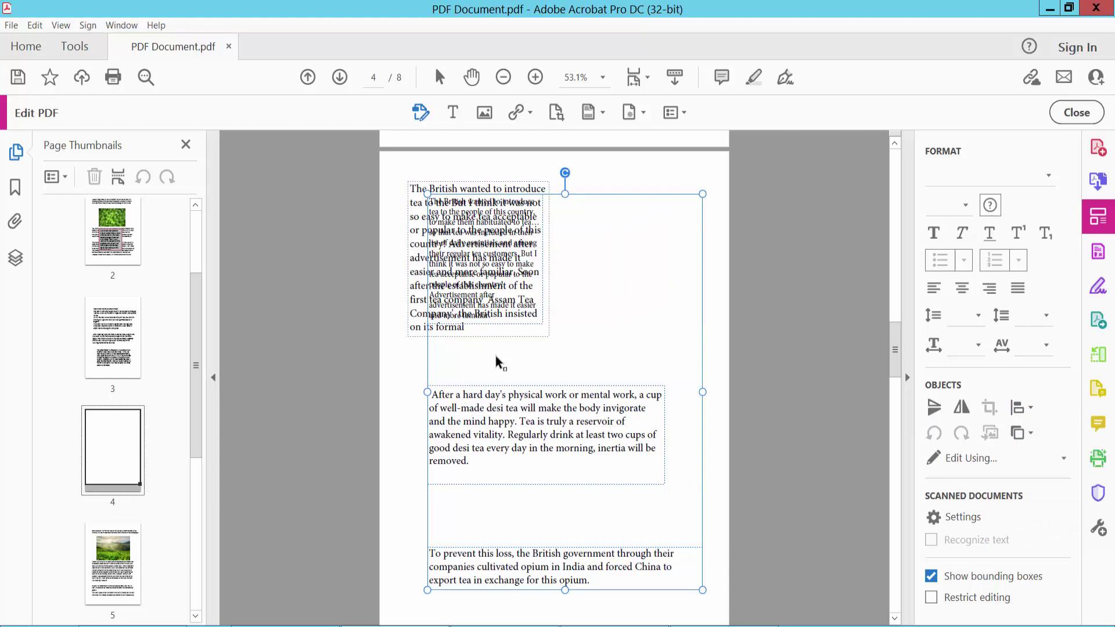
key(ctrl+z)
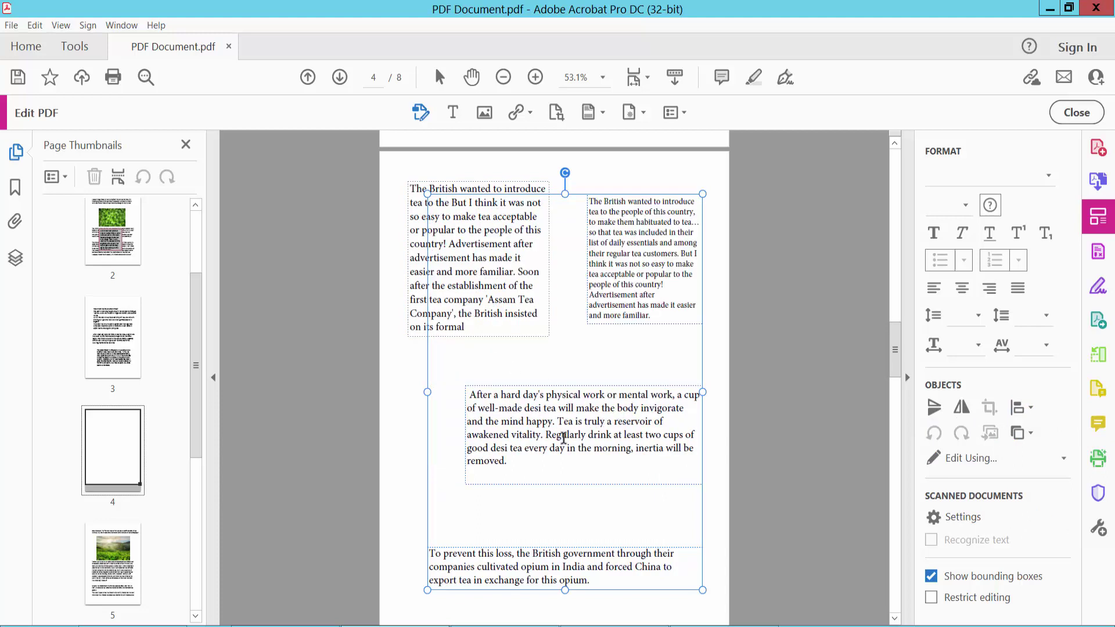
Select the middle and bottom paragraphs, apply Align Left, then deselect them.
click(563, 438)
shift+click(479, 565)
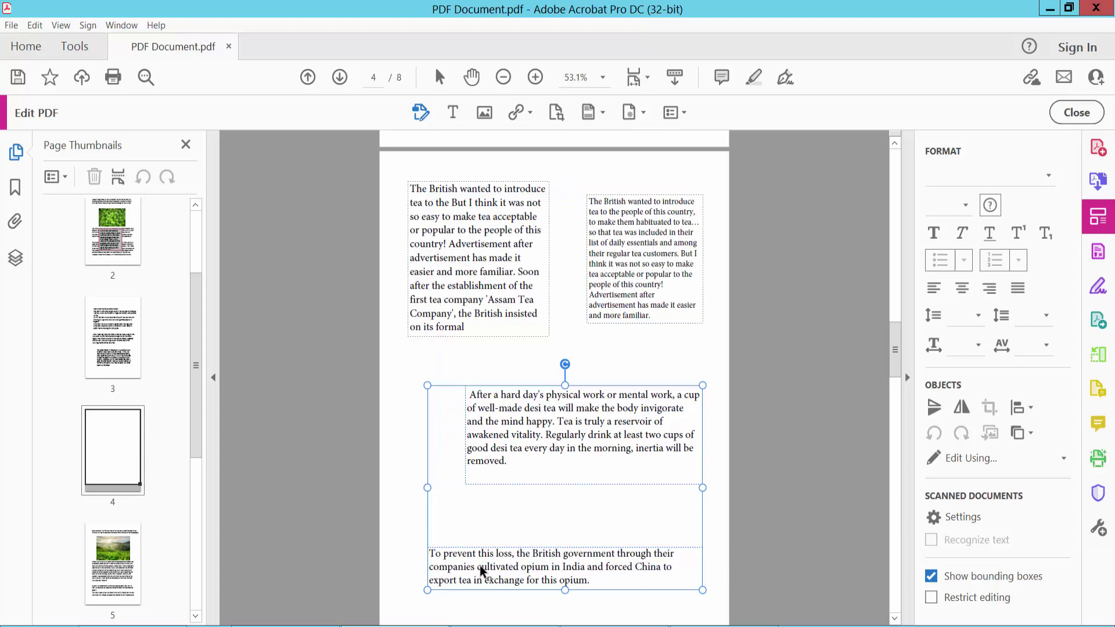
click(1030, 410)
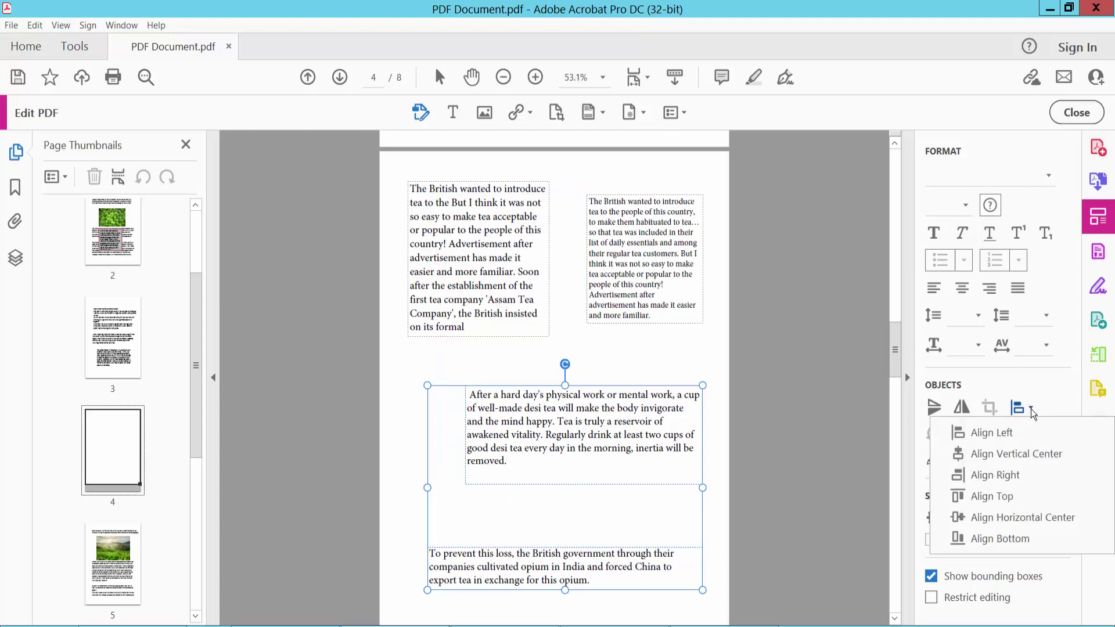
click(987, 475)
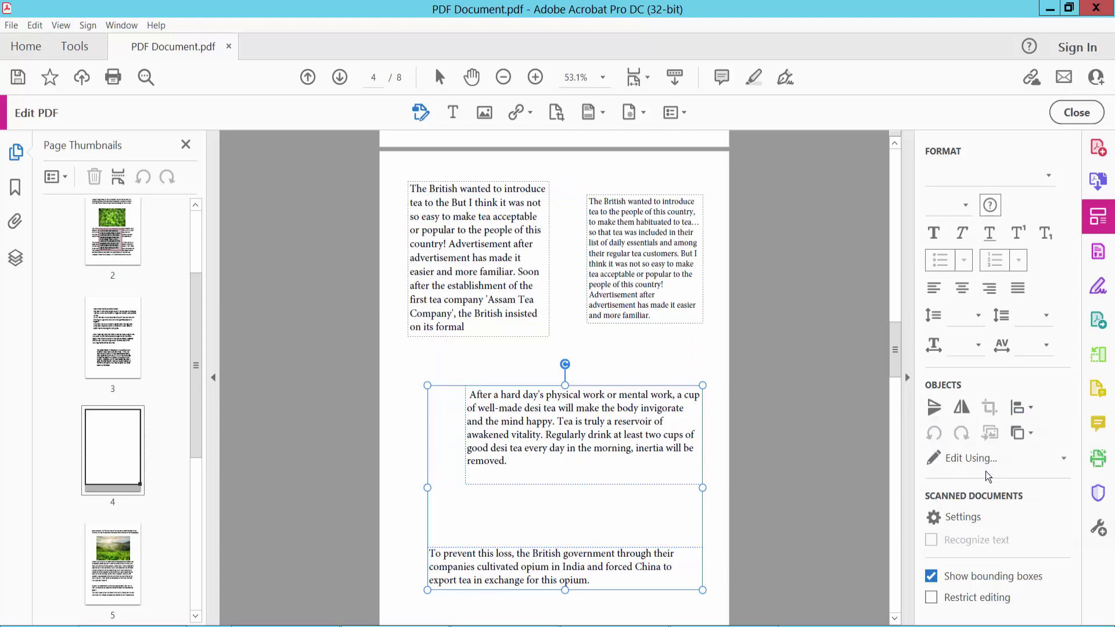
click(1033, 410)
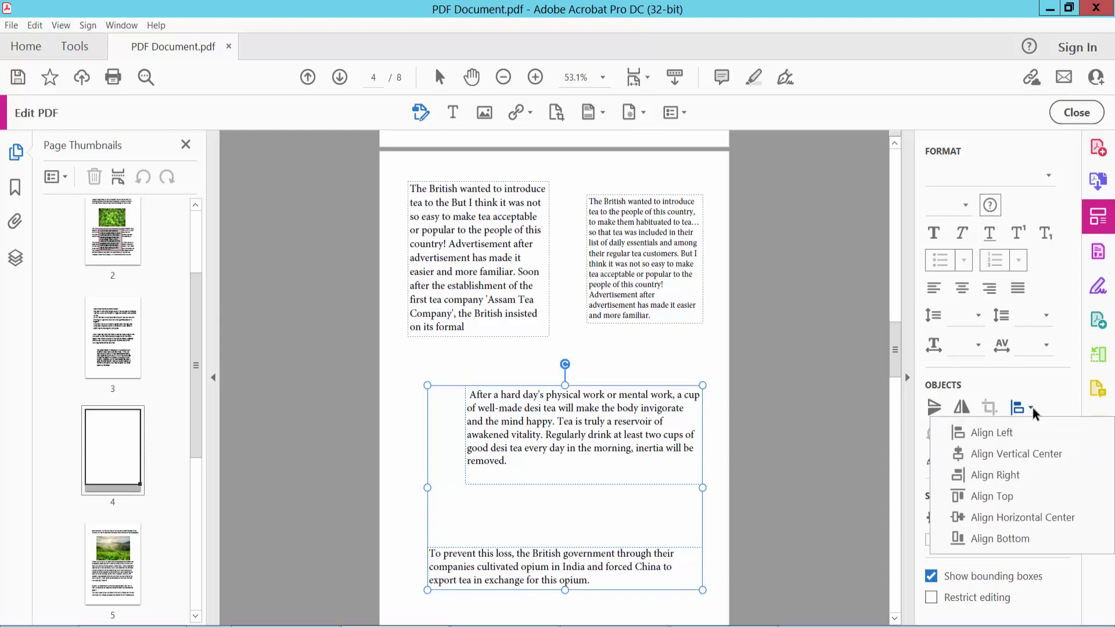
click(1001, 432)
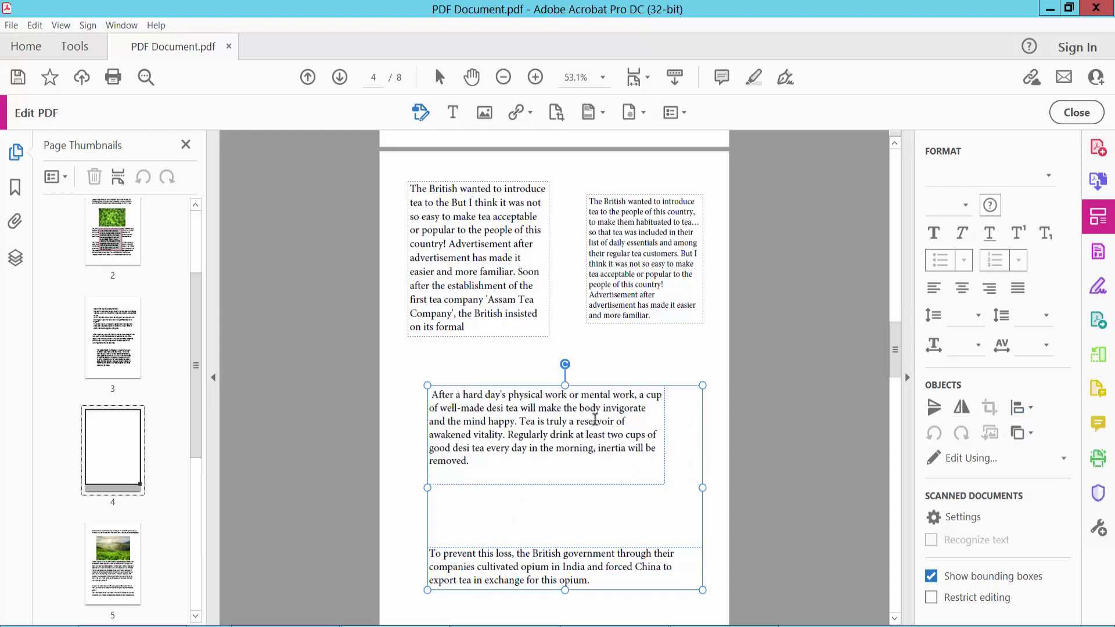
click(678, 347)
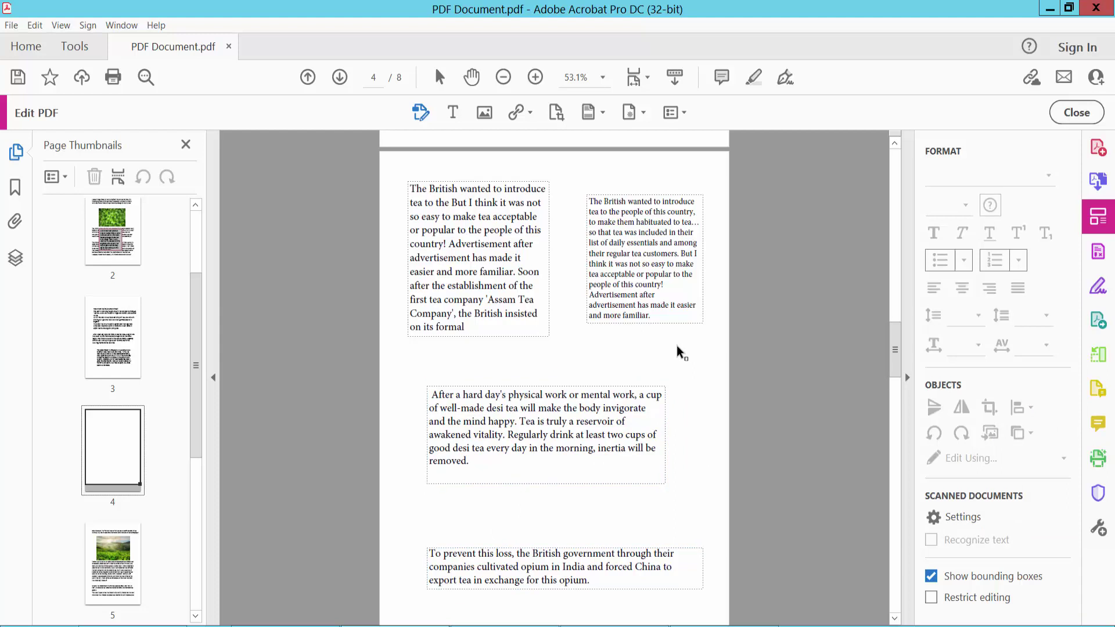